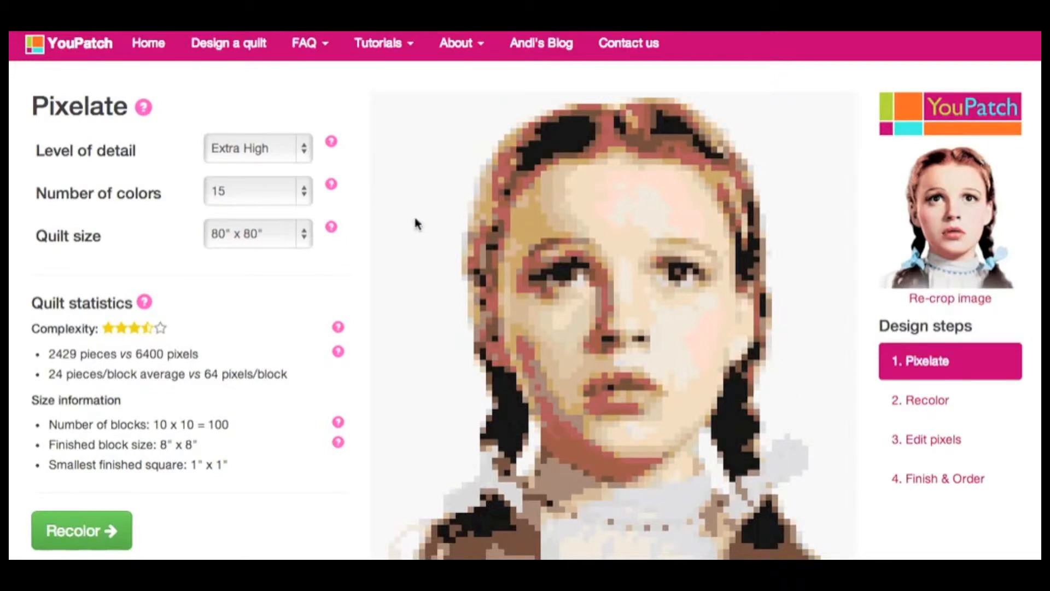
# Step: Set the quilt pattern's level of detail to Medium
pyautogui.click(305, 146)
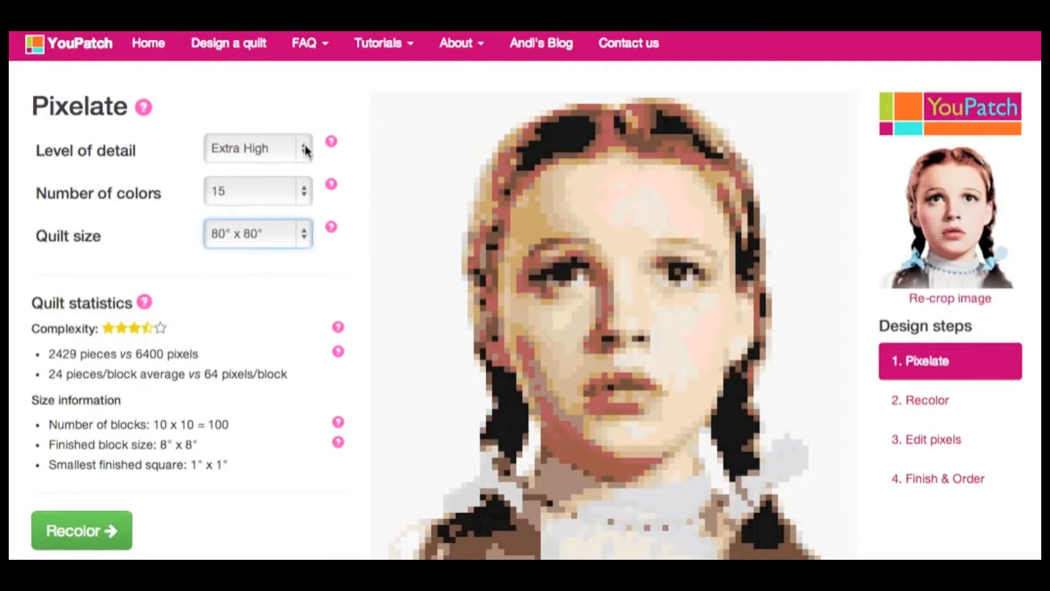
pyautogui.click(305, 148)
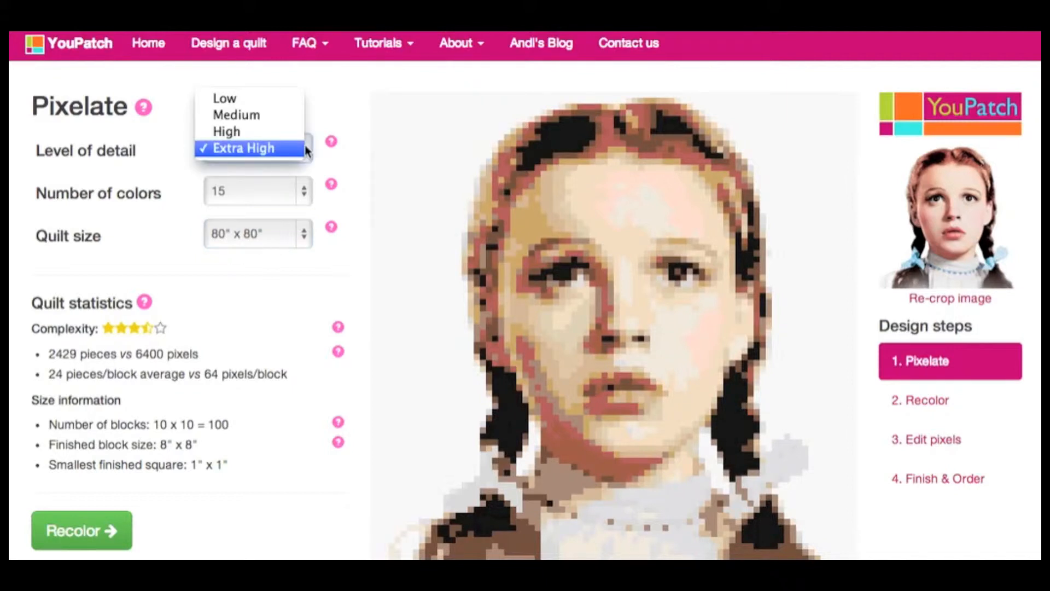
pyautogui.click(285, 123)
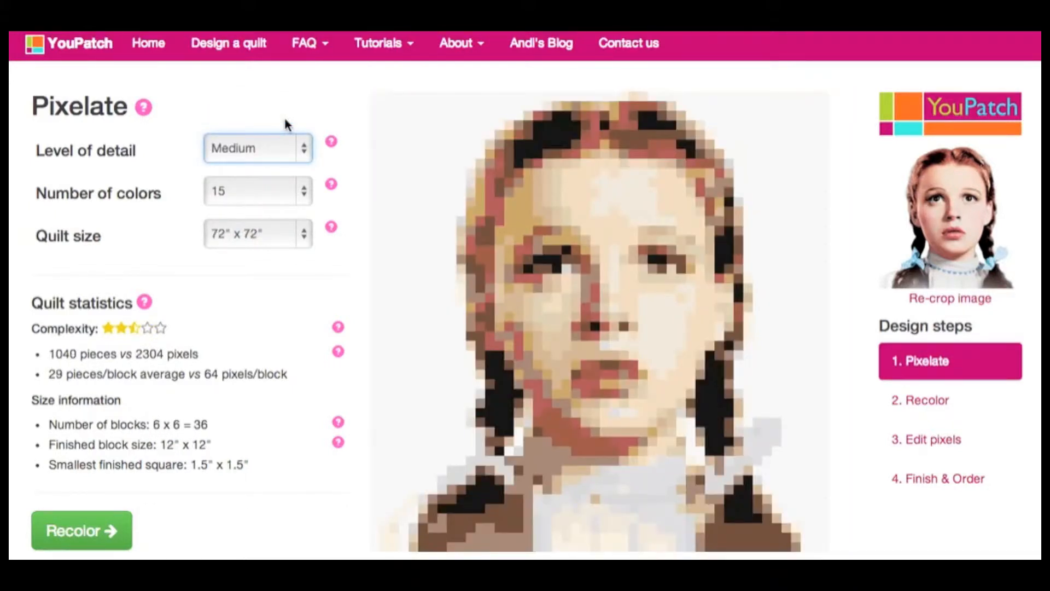
# Step: Try 9 colors for the pattern and settle on 5 colors
pyautogui.click(305, 198)
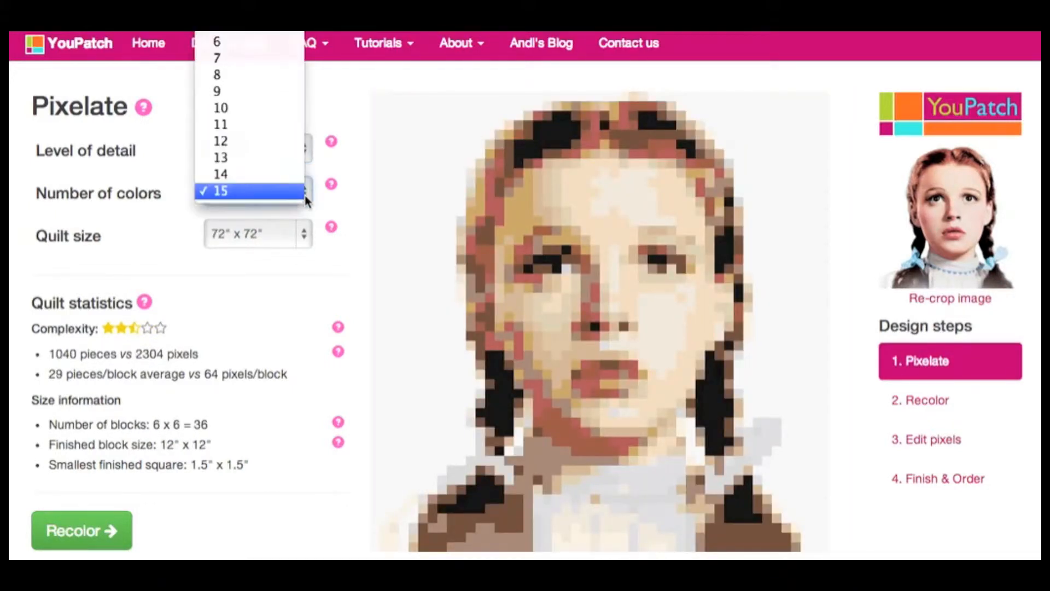
pyautogui.click(268, 92)
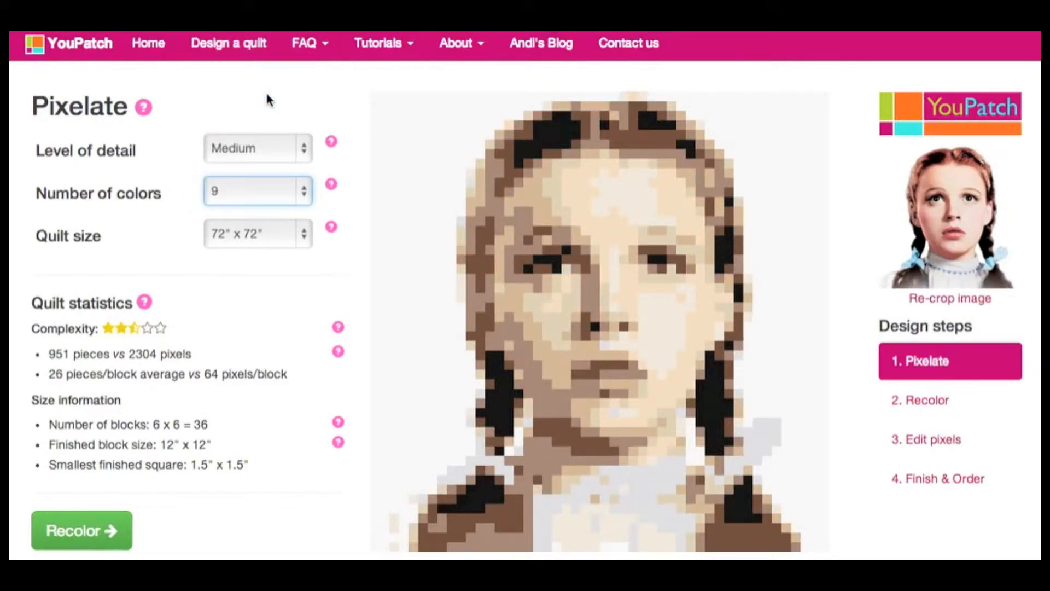
pyautogui.click(302, 190)
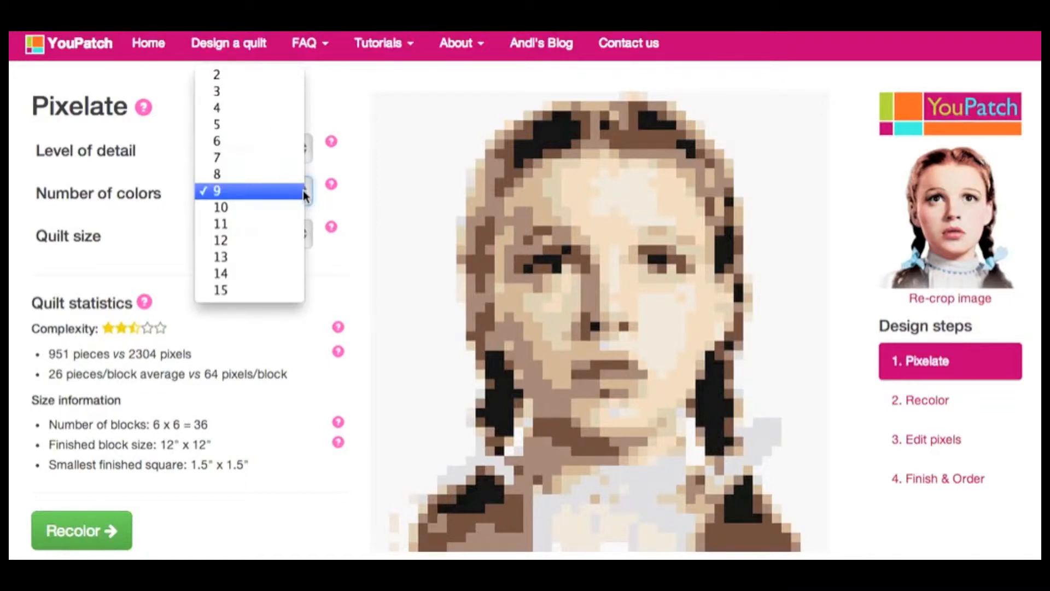
pyautogui.click(290, 130)
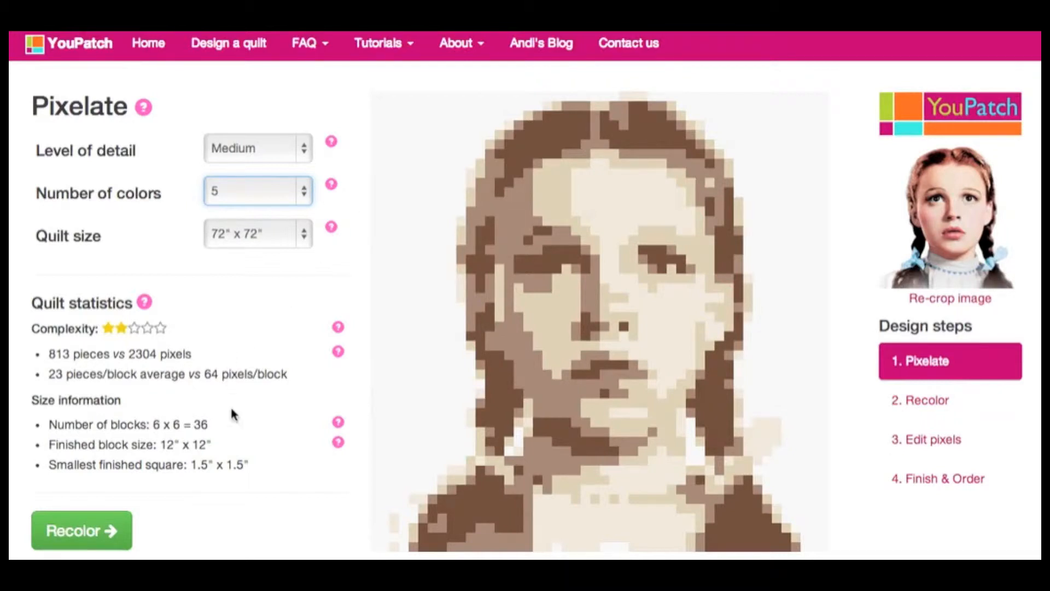
# Step: Proceed to recoloring and replace Oyster with Orchid and Putty with Wisteria from the pinks and purples
pyautogui.click(99, 537)
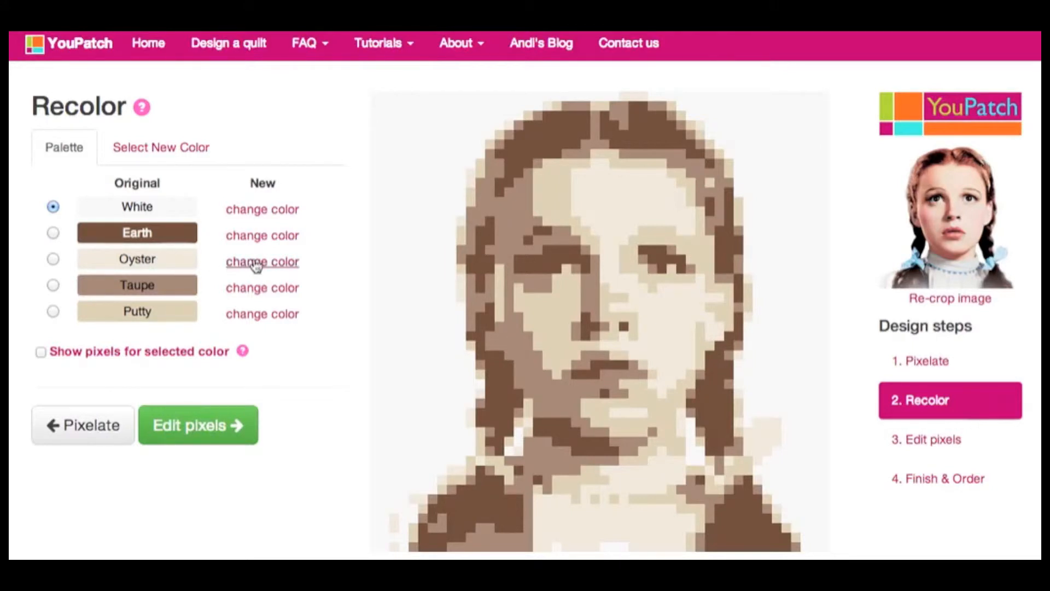
pyautogui.click(276, 266)
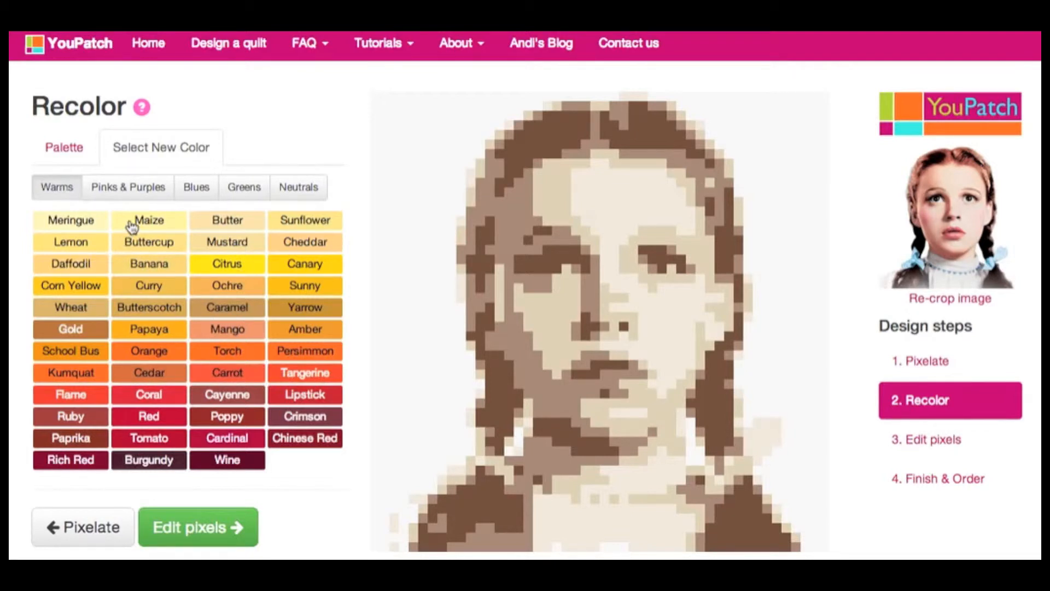
pyautogui.click(124, 191)
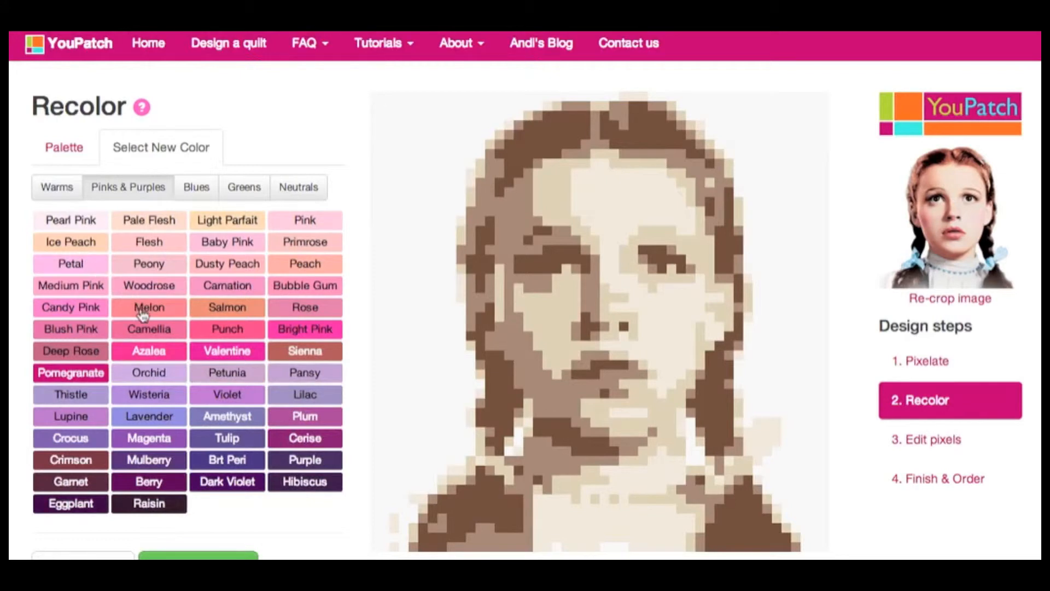
pyautogui.click(150, 374)
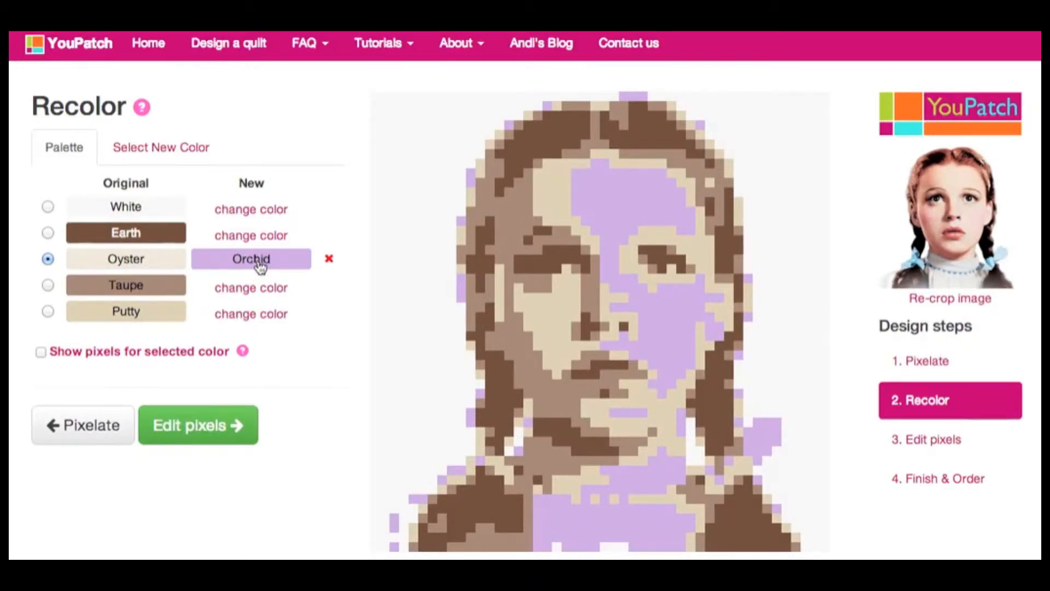
pyautogui.click(252, 315)
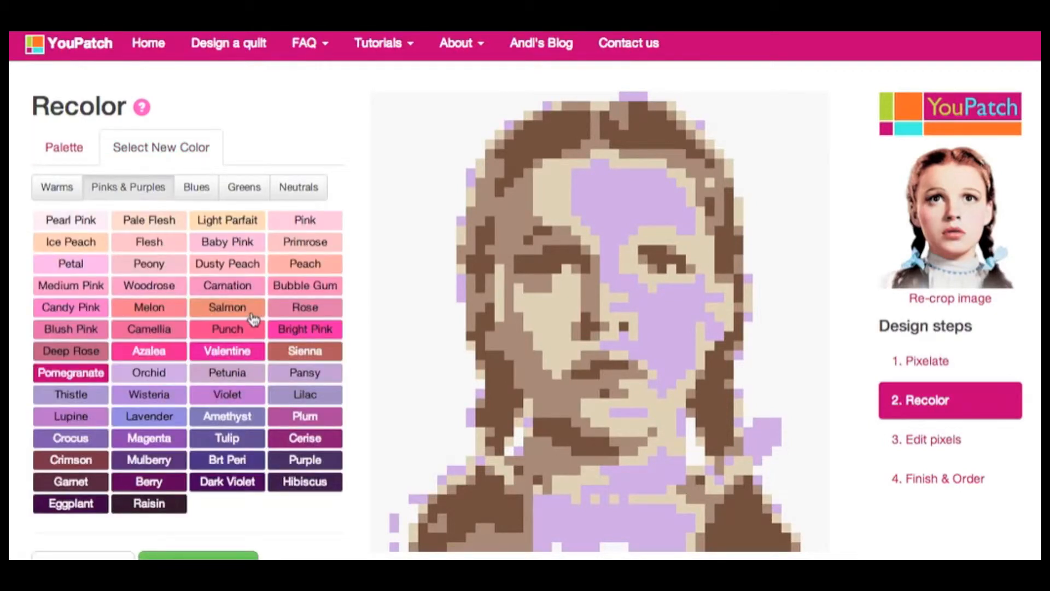
pyautogui.click(149, 394)
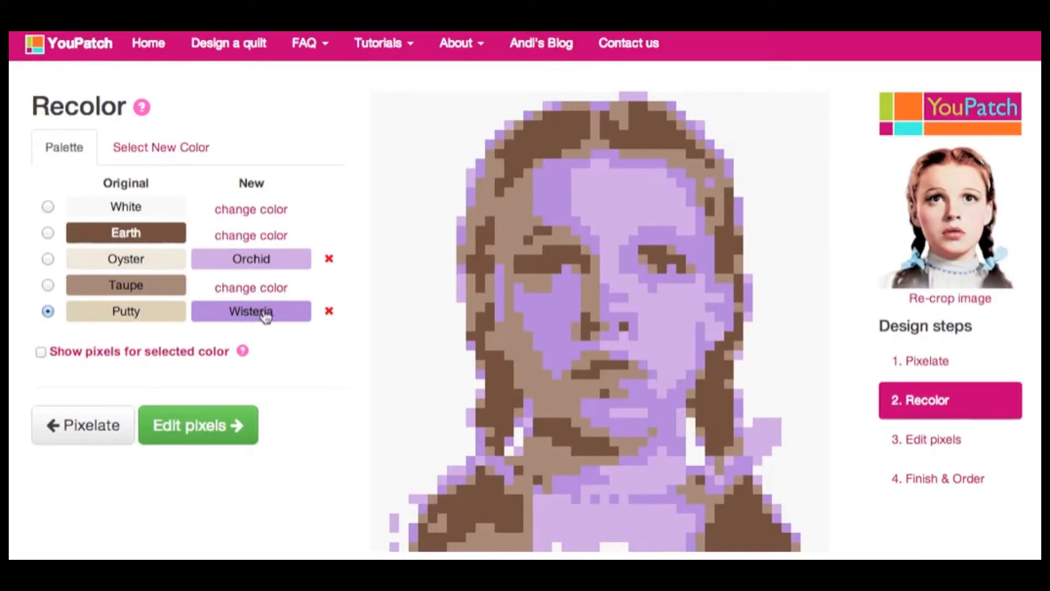
# Step: Replace Taupe with Mulberry and Earth with Eggplant in the quilt palette
pyautogui.click(264, 287)
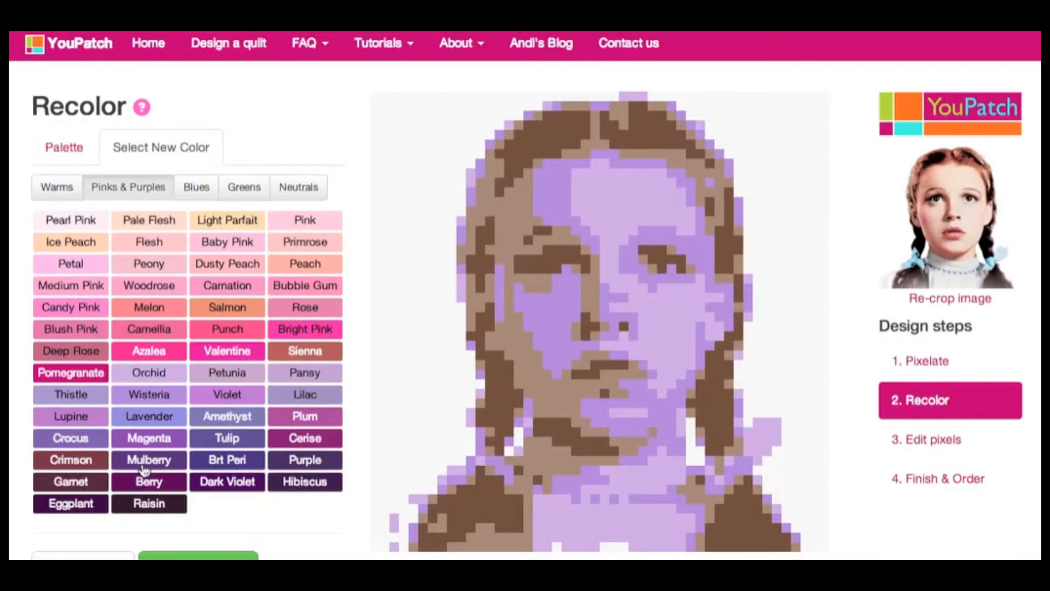
pyautogui.click(167, 465)
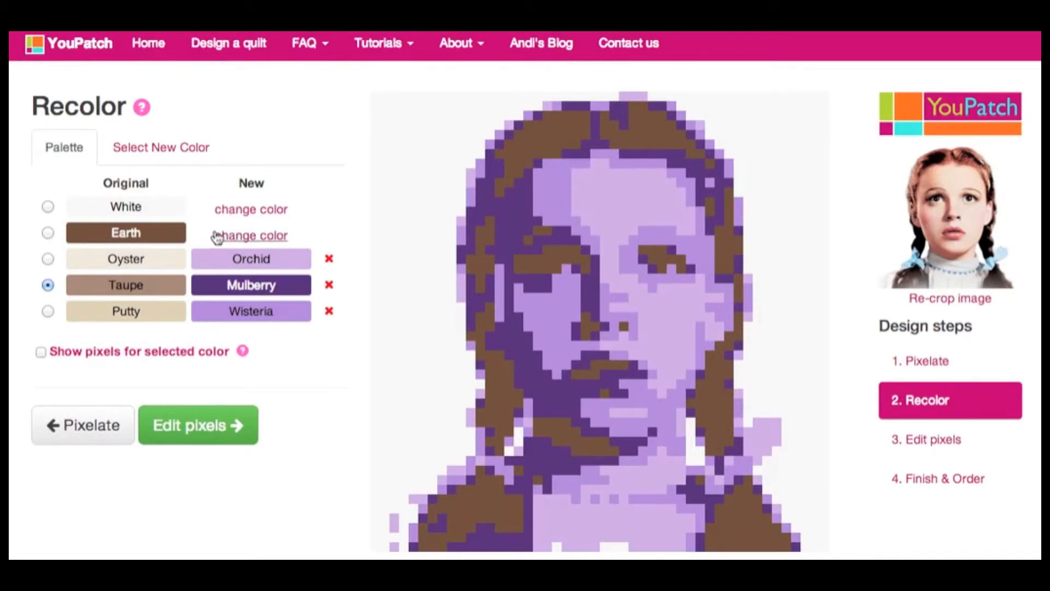
pyautogui.click(255, 238)
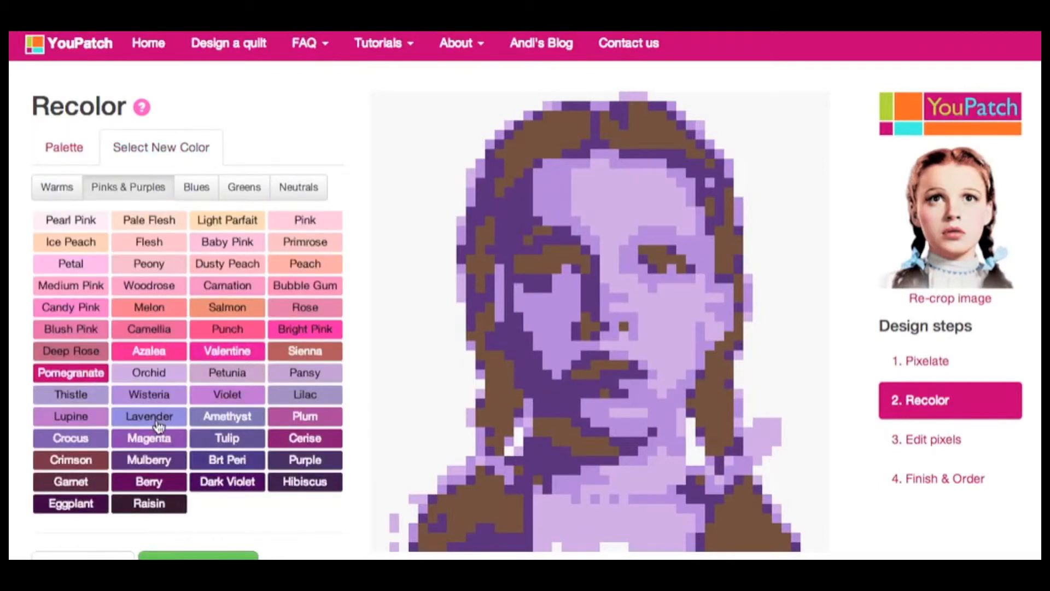
pyautogui.click(87, 504)
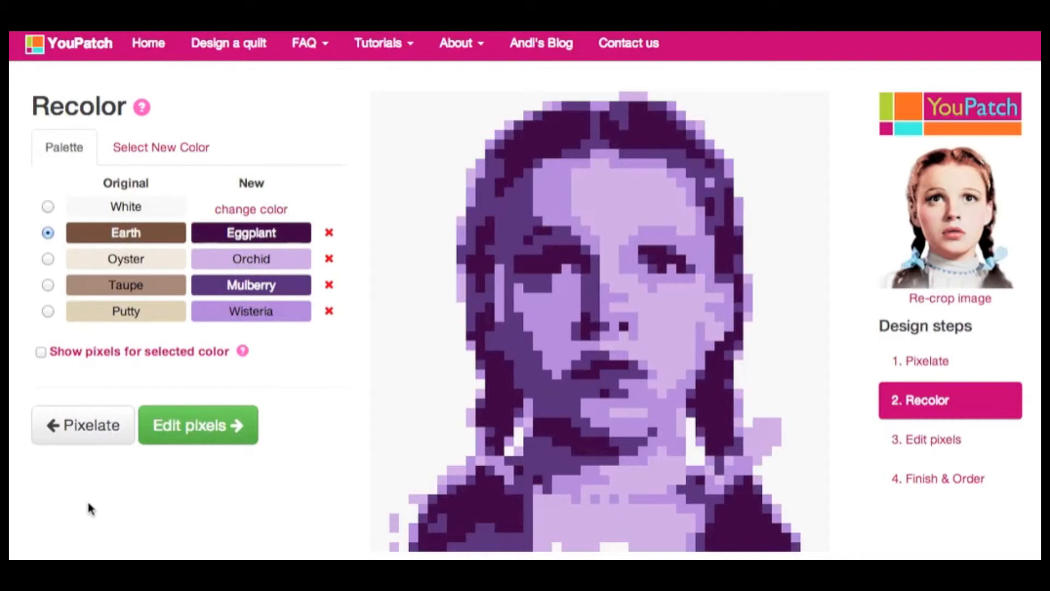
# Step: Try Lagoon from the blues as the replacement for the White background
pyautogui.click(263, 211)
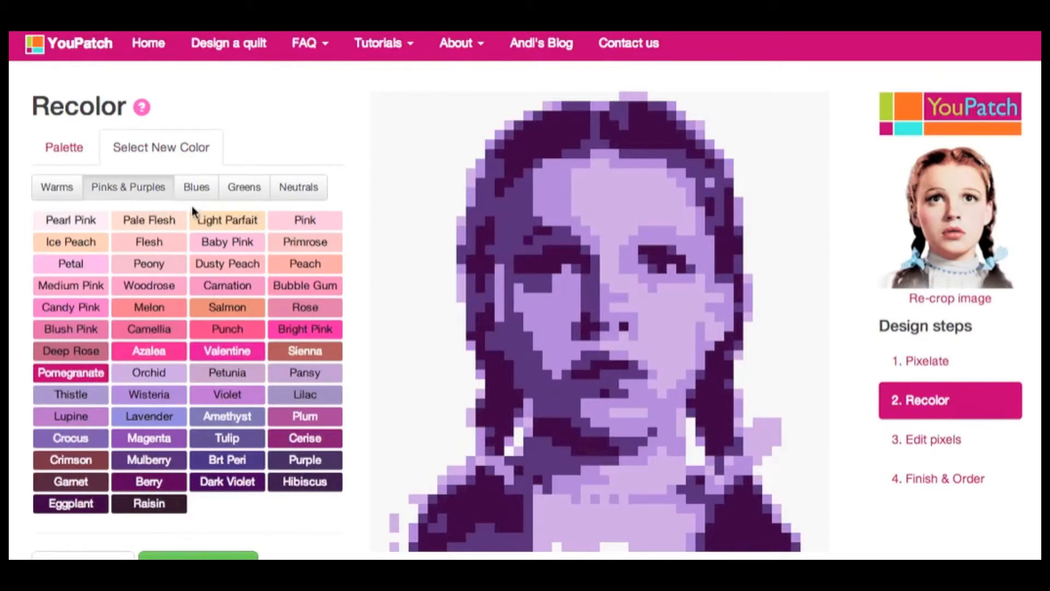
pyautogui.click(200, 192)
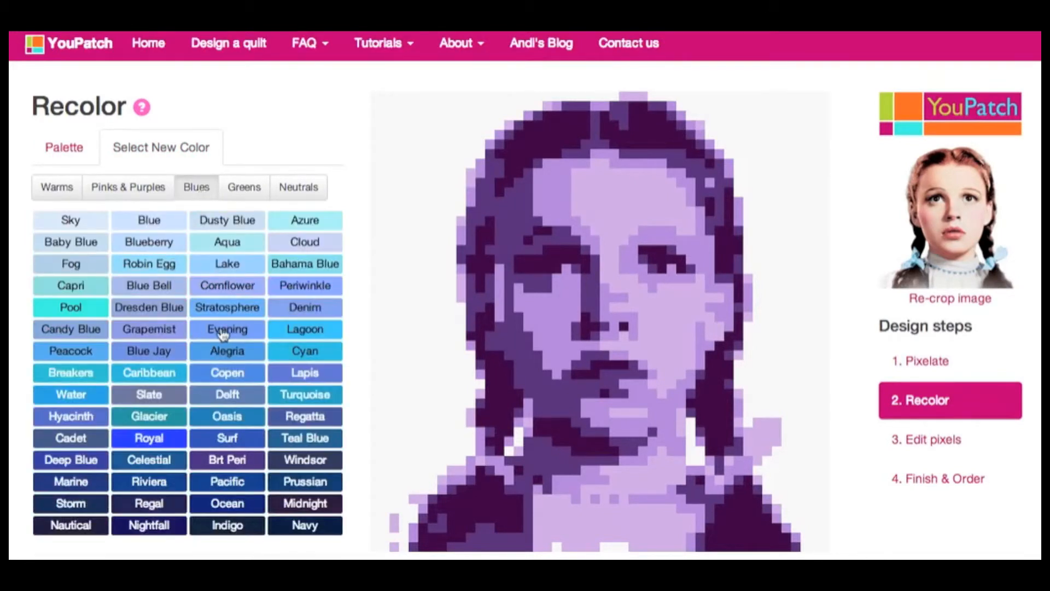
pyautogui.click(303, 332)
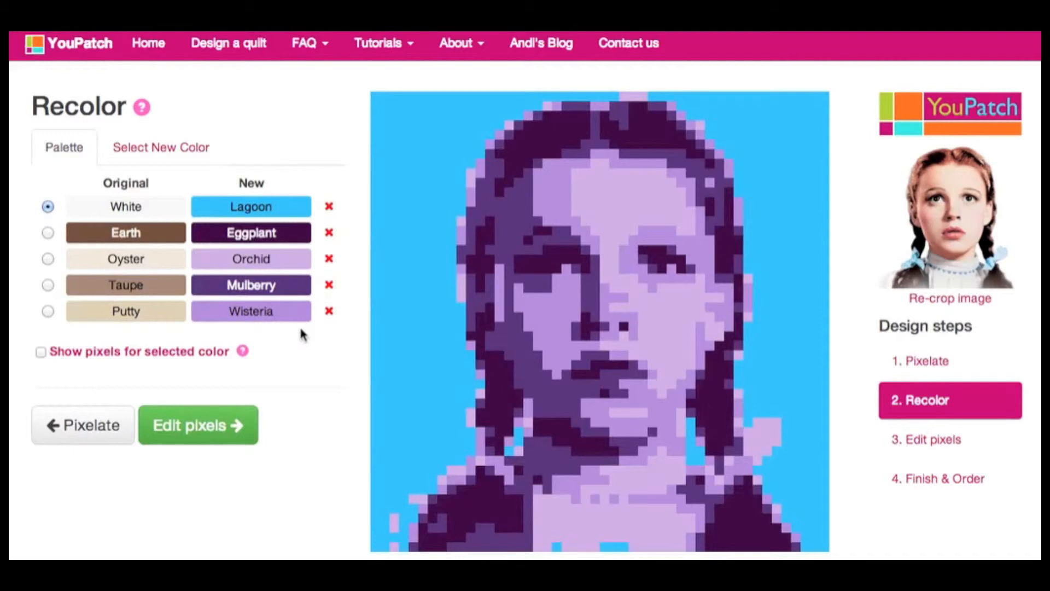
# Step: Set the replacement color for the White background to Pomegranate from the pinks and purples
pyautogui.click(245, 211)
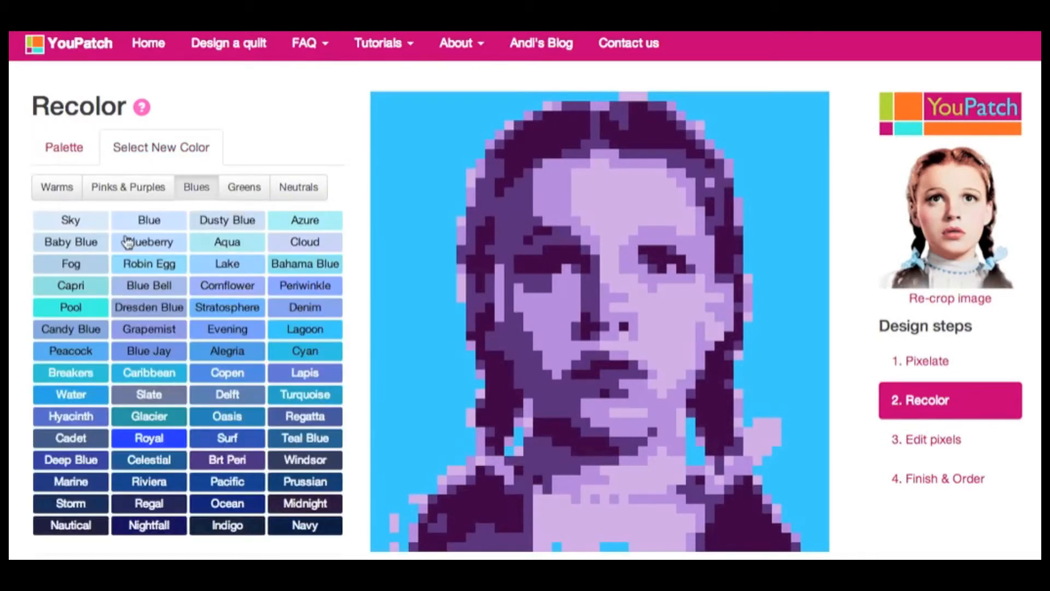
pyautogui.click(130, 198)
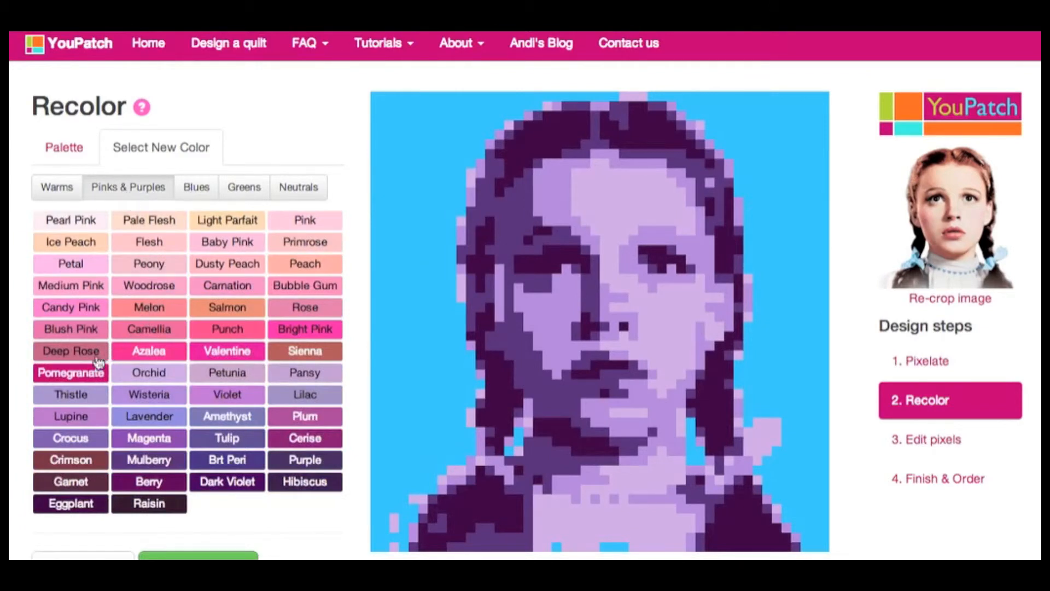
pyautogui.click(82, 372)
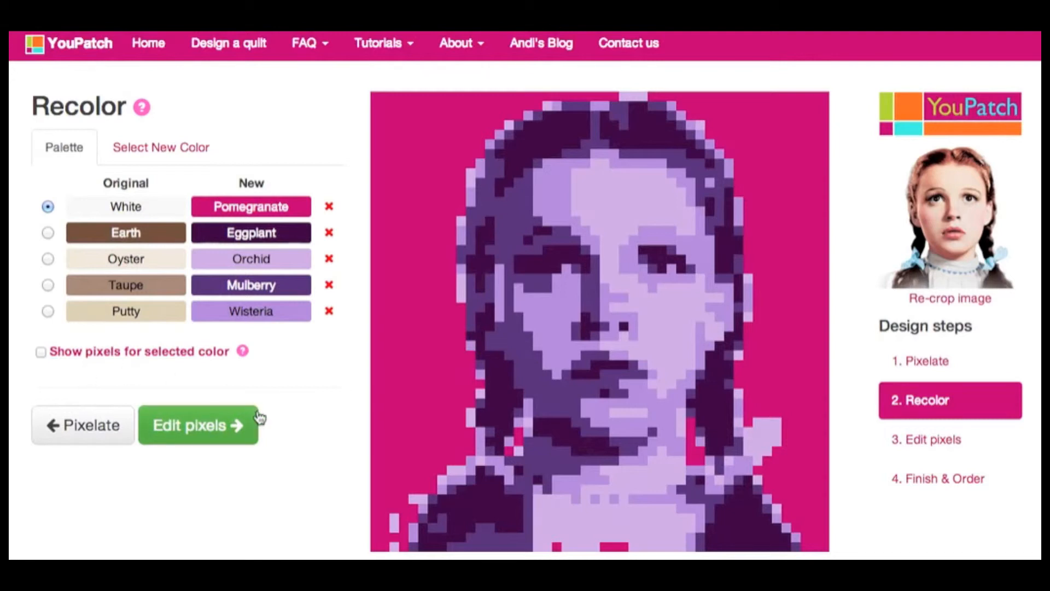
# Step: Proceed to pixel editing, paint the stray background pixels along the blouse's lower edge with Orchid, and hide the pixel edit markers
pyautogui.click(232, 425)
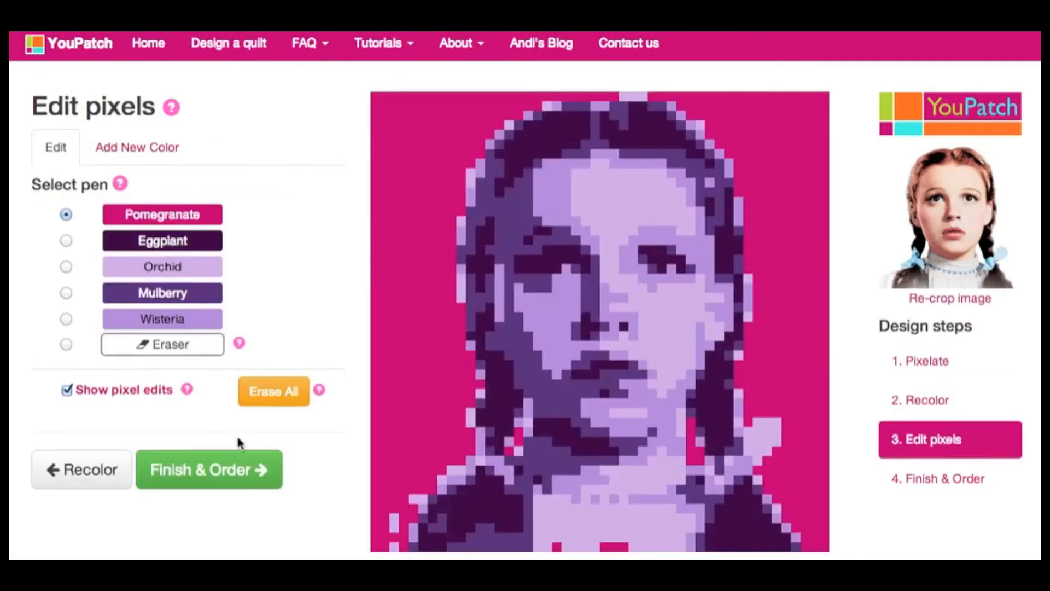
pyautogui.click(557, 545)
pyautogui.click(65, 268)
pyautogui.click(556, 547)
pyautogui.click(601, 547)
pyautogui.click(613, 546)
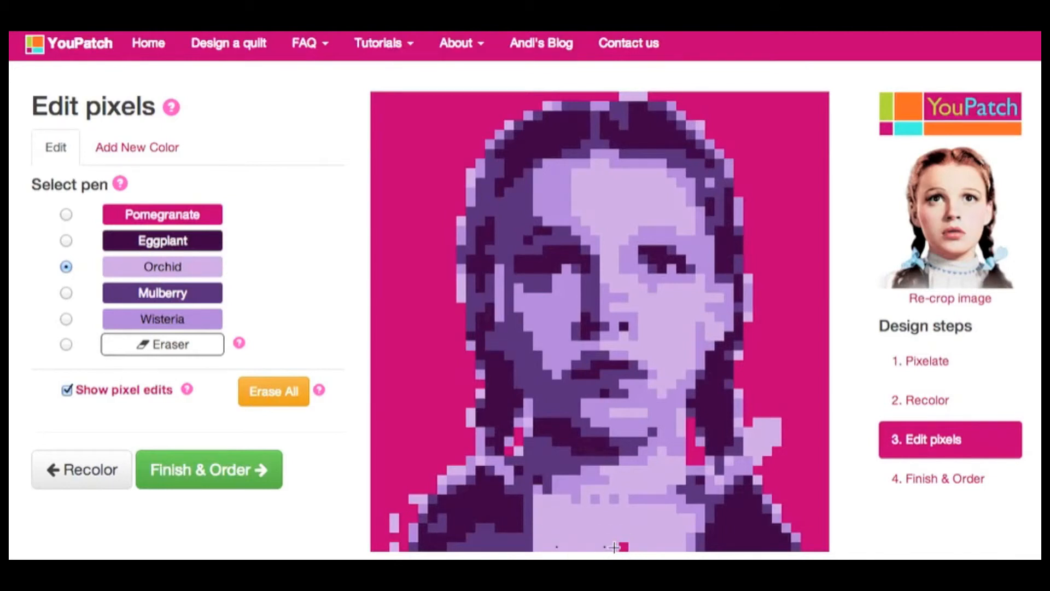
pyautogui.click(625, 546)
pyautogui.click(67, 390)
# Step: Paint the stray light pixels in the background beside the shoulder at the image's lower left with Pomegranate
pyautogui.click(65, 215)
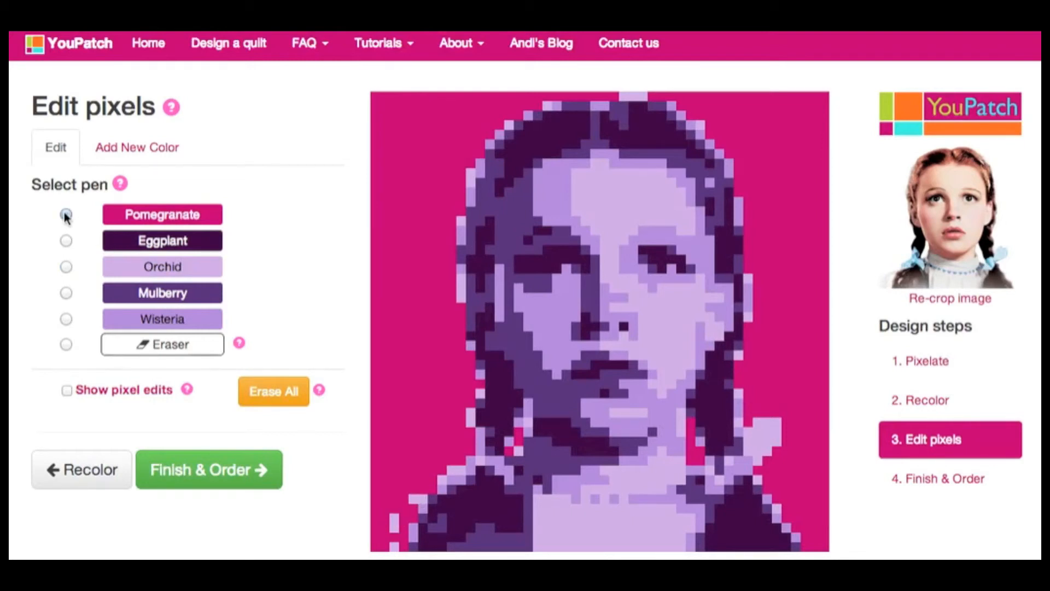
pyautogui.click(414, 499)
pyautogui.click(422, 499)
pyautogui.click(396, 517)
pyautogui.click(396, 527)
# Step: Paint over the stray light pixels above the head and beside the left braid near the neck with Pomegranate
pyautogui.click(569, 109)
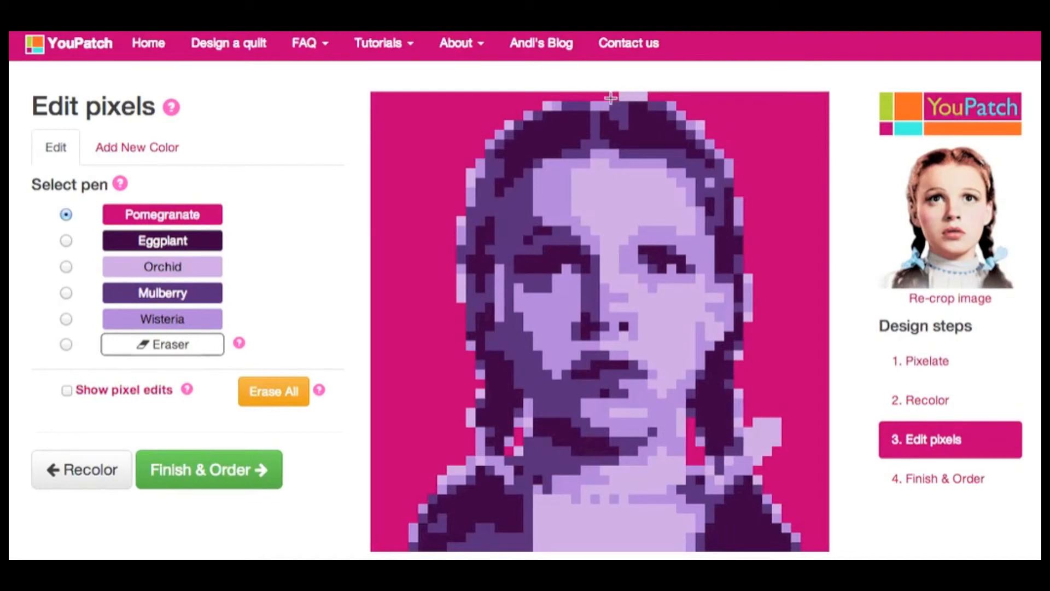
pyautogui.click(624, 96)
pyautogui.click(635, 97)
pyautogui.click(644, 97)
pyautogui.click(519, 452)
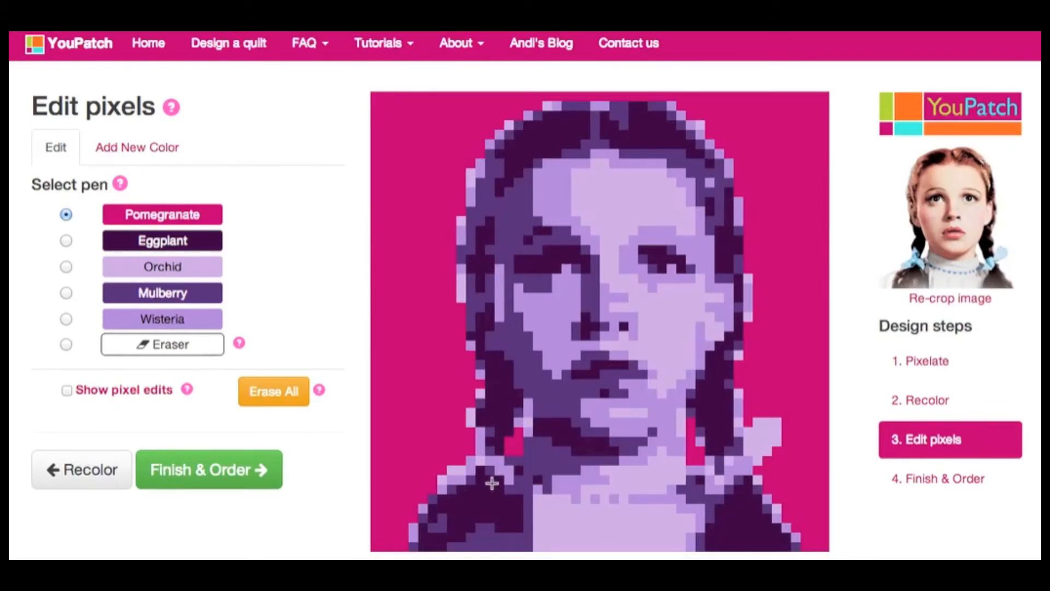